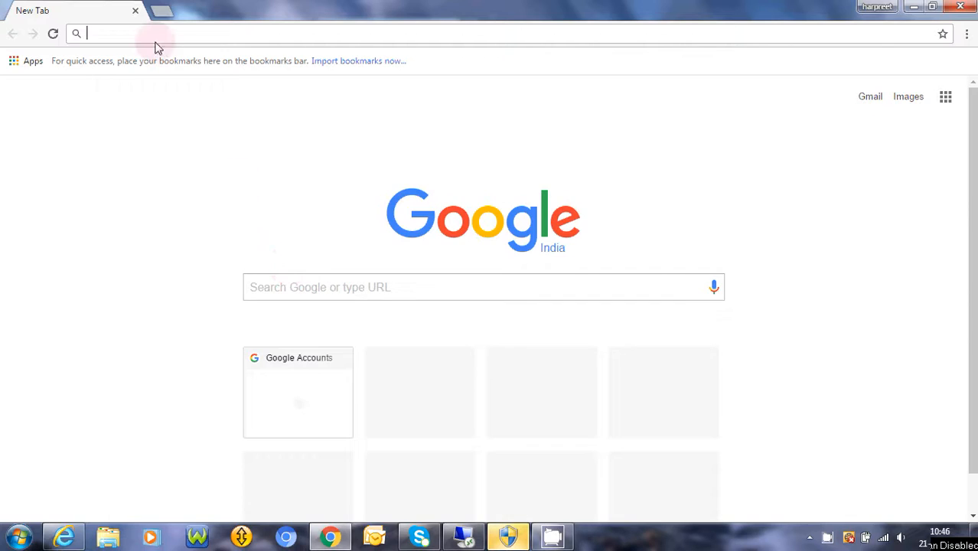
Step: Enter the login name admin and the account password in the Log On form
text(login)
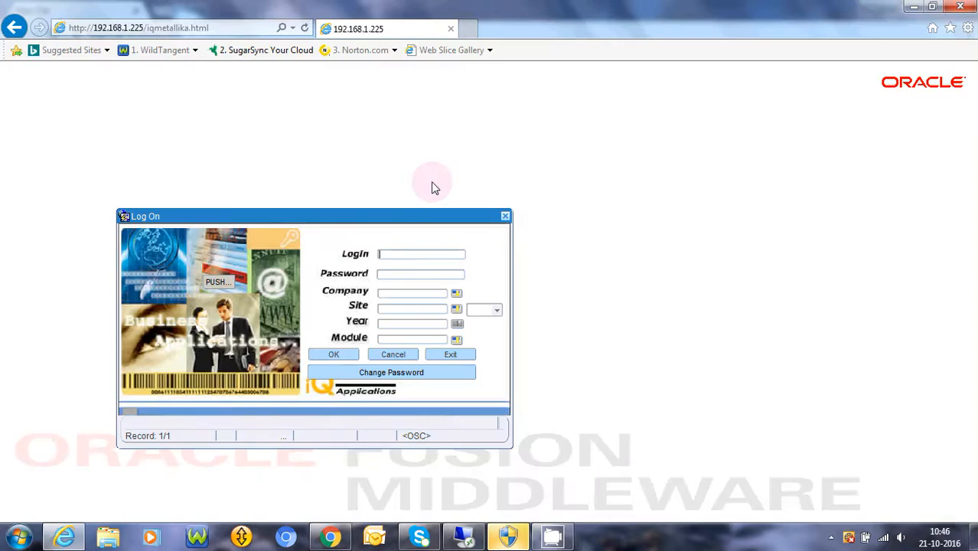
click(380, 257)
text(a)
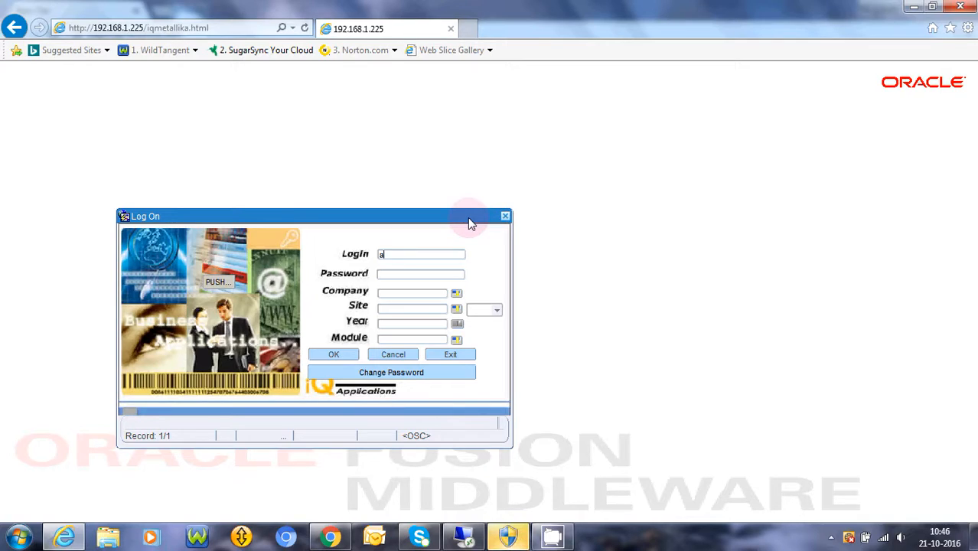
text(dmin)
text(*****)
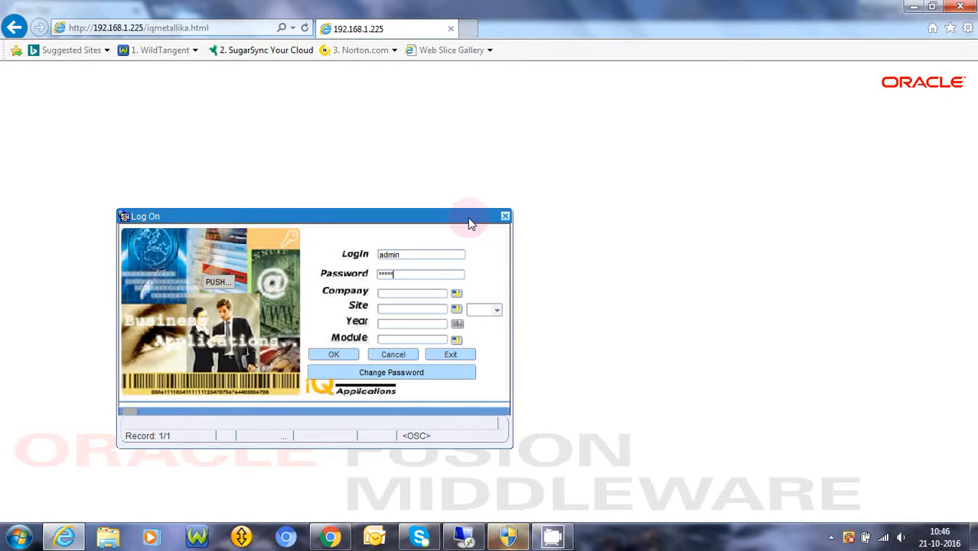
key(Tab)
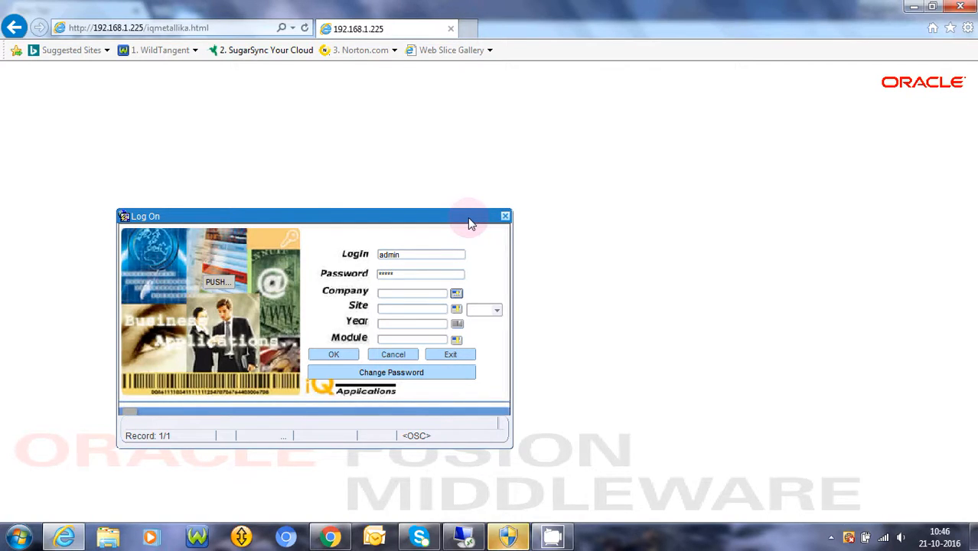
Step: Choose company SIHANA STEEL & CO.LTD, site ROLLING and year 2016-17 for the logon
key(Return)
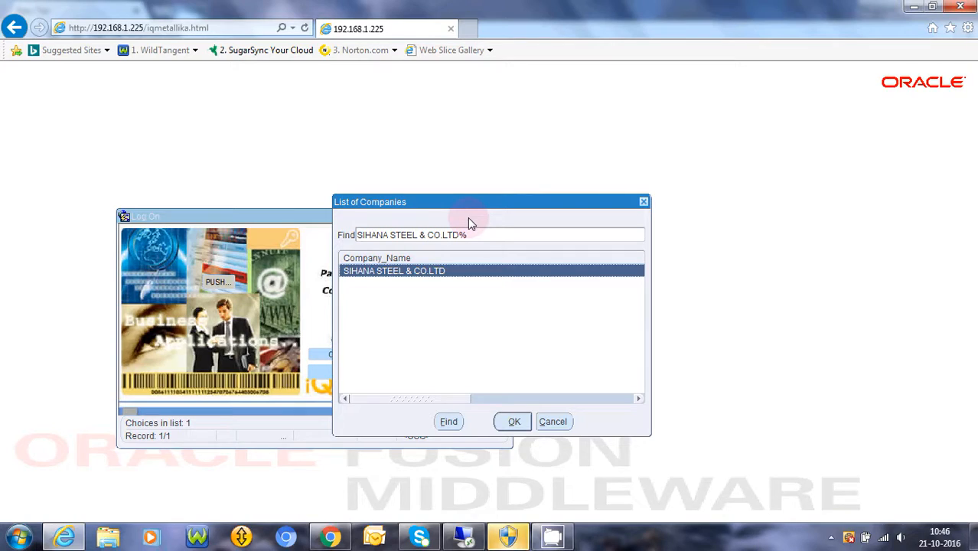
key(Return)
key(Return)
key(Return)
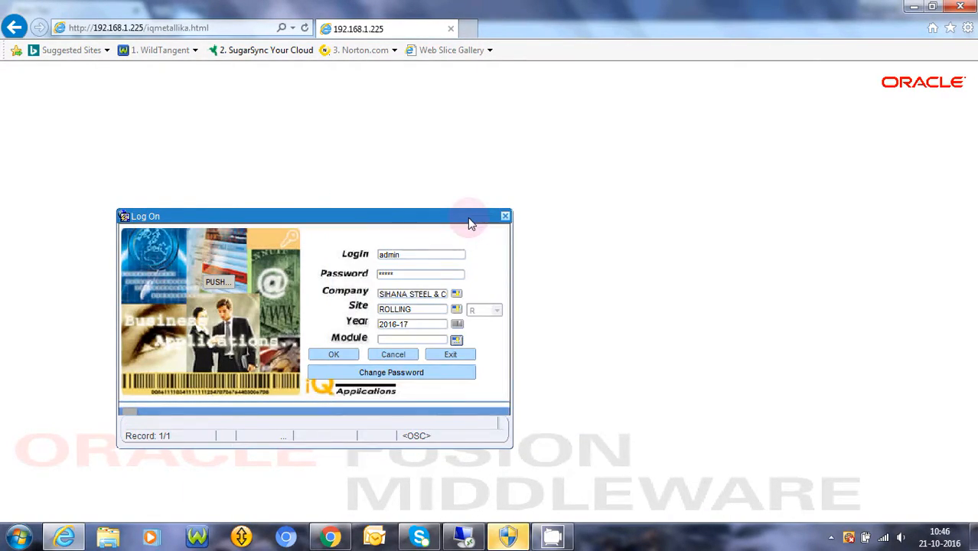
Step: Select the Financial Management module and log on
key(Return)
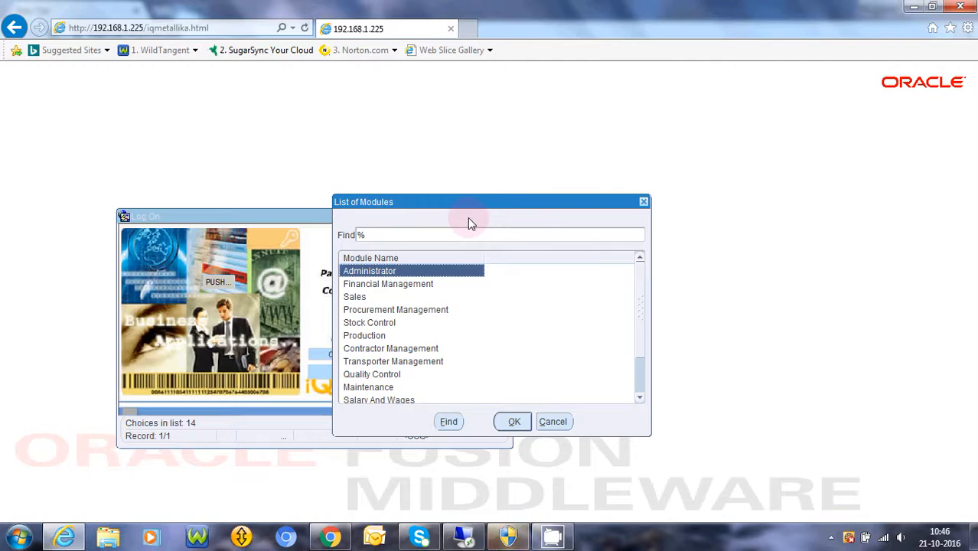
key(Down)
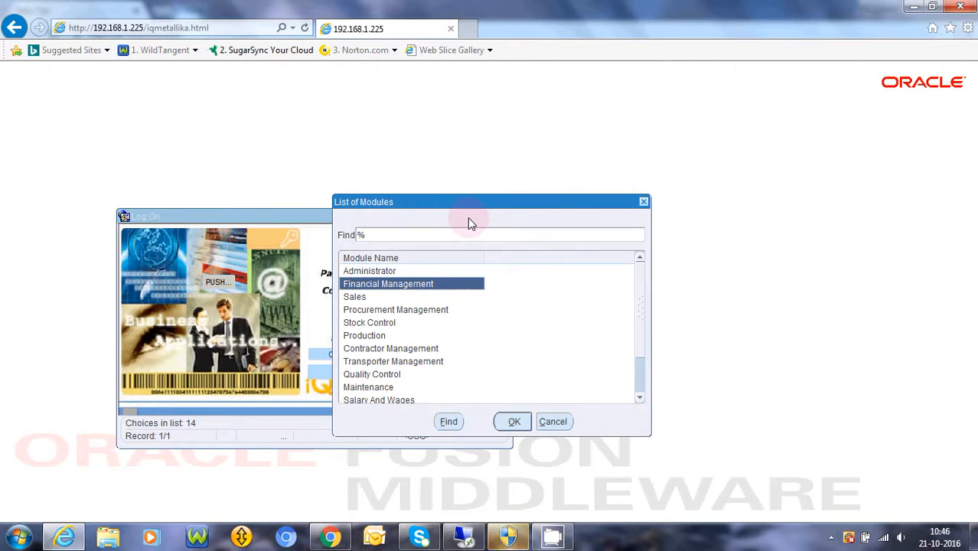
key(Return)
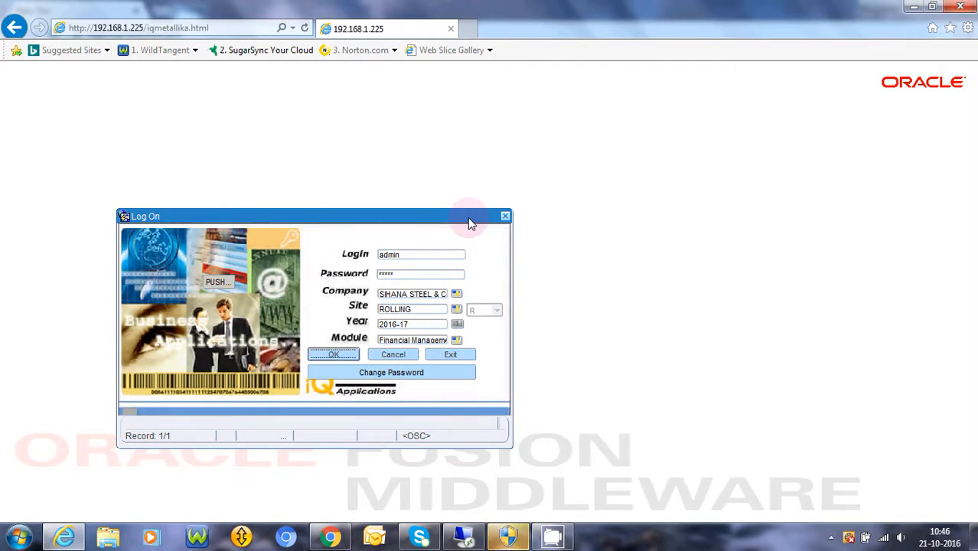
key(Return)
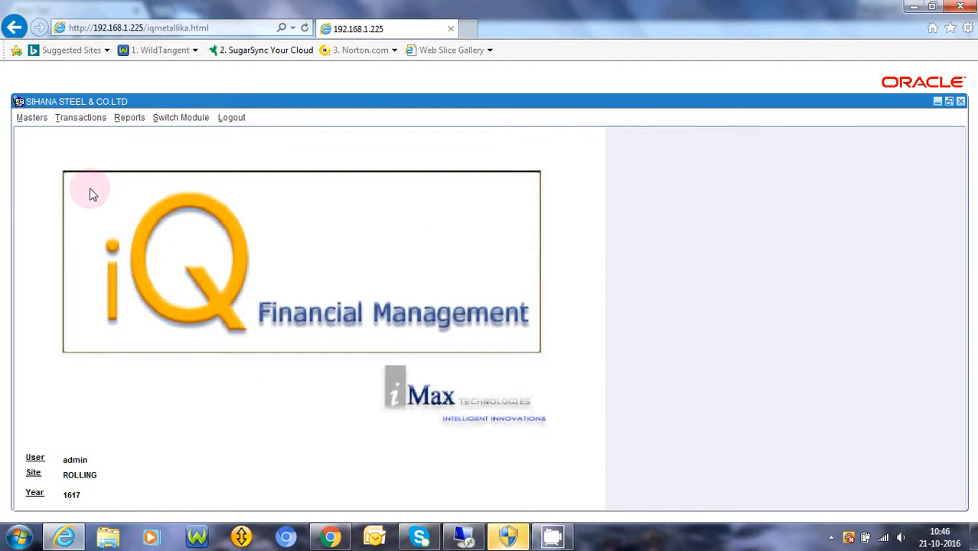
Step: Open the Service Invoice transaction form and start a new service invoice record
click(66, 123)
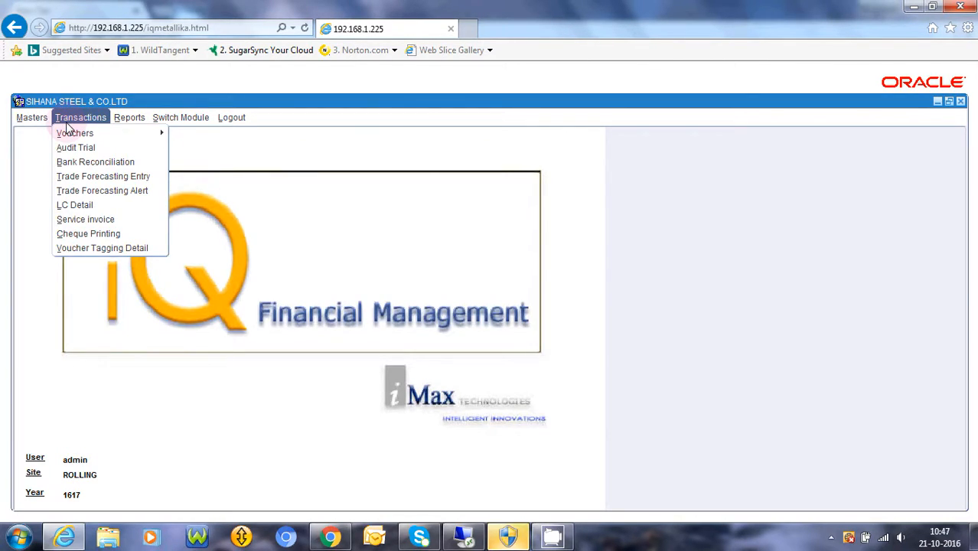
click(90, 248)
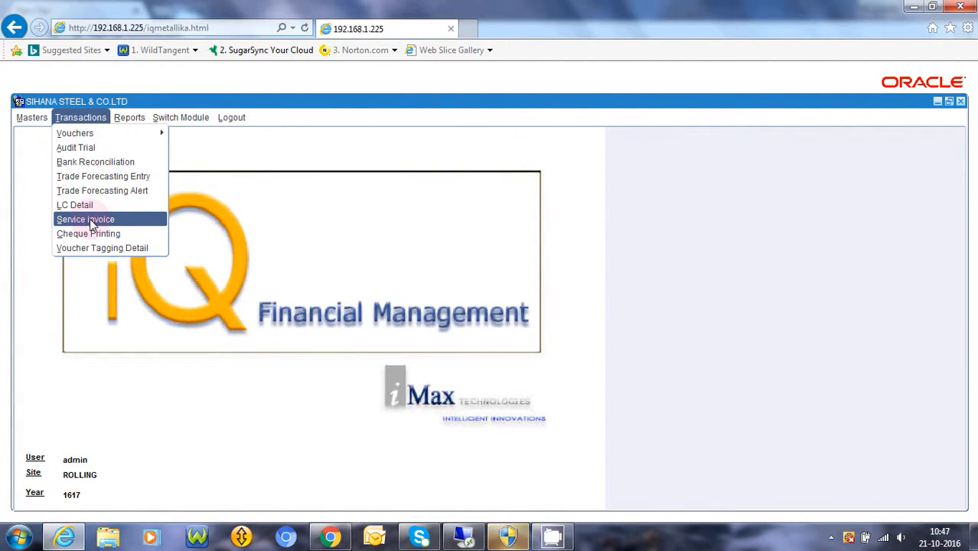
click(86, 220)
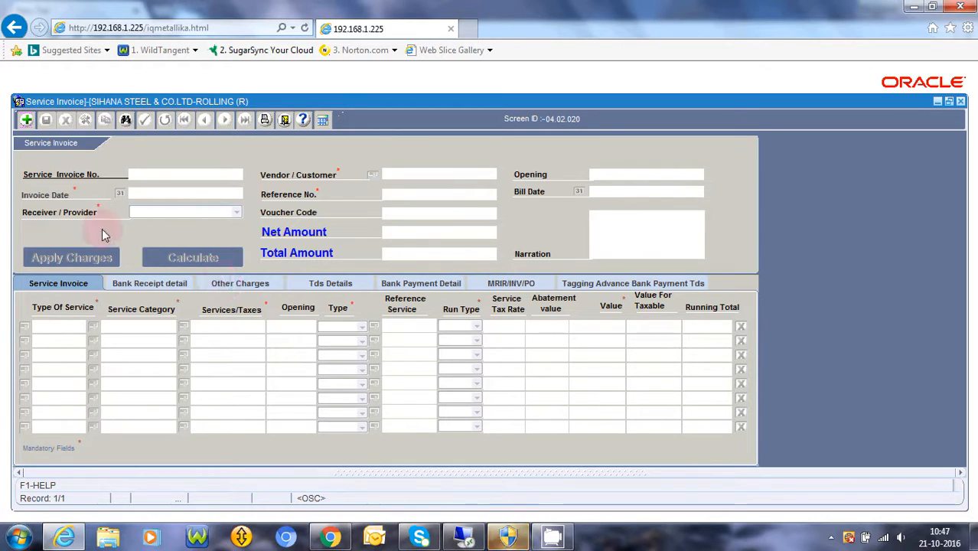
click(26, 120)
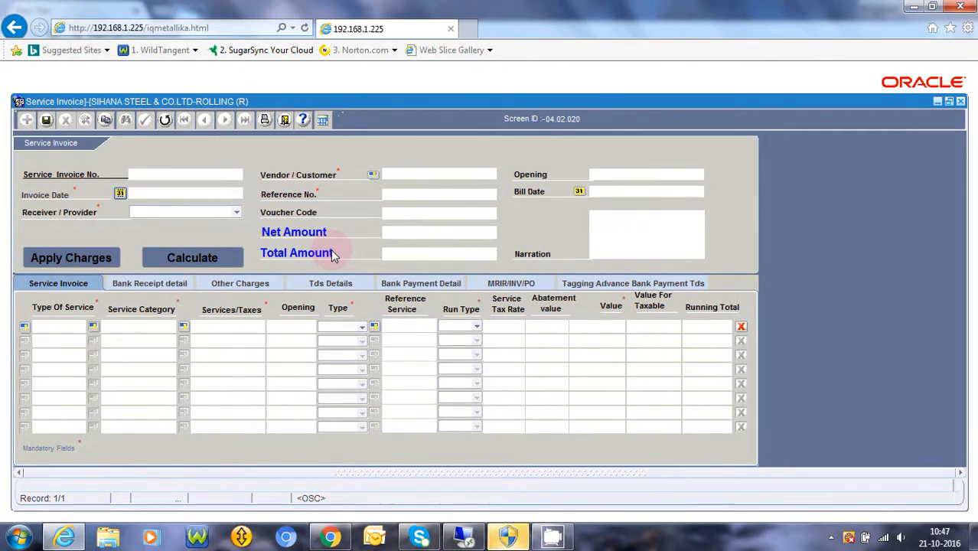
Step: Set the invoice date to 12/10/2016 and Receiver / Provider to Receiver
key(Return)
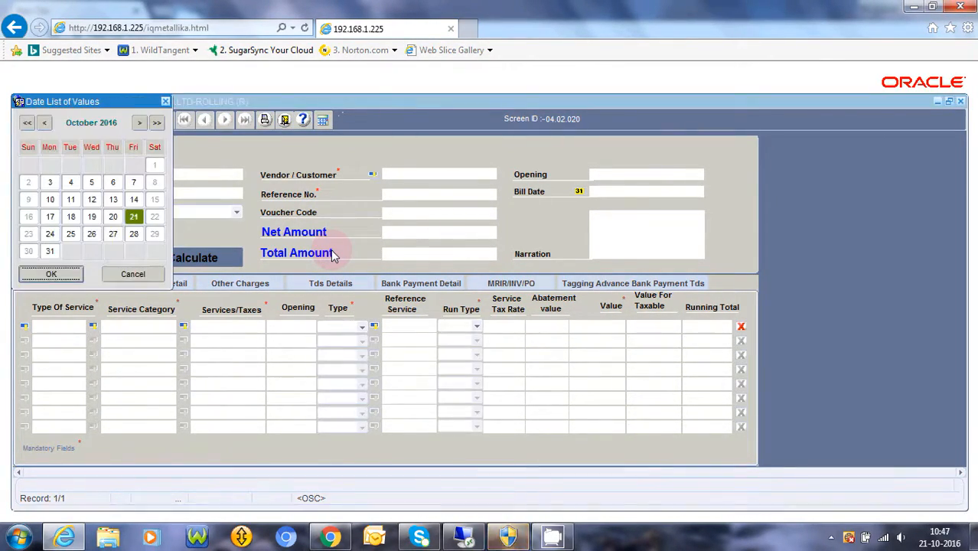
click(86, 199)
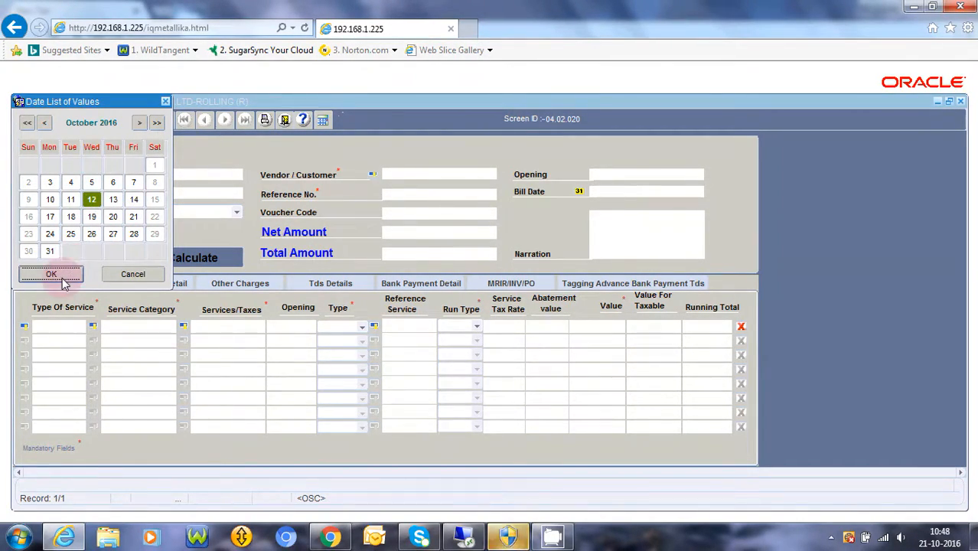
click(58, 275)
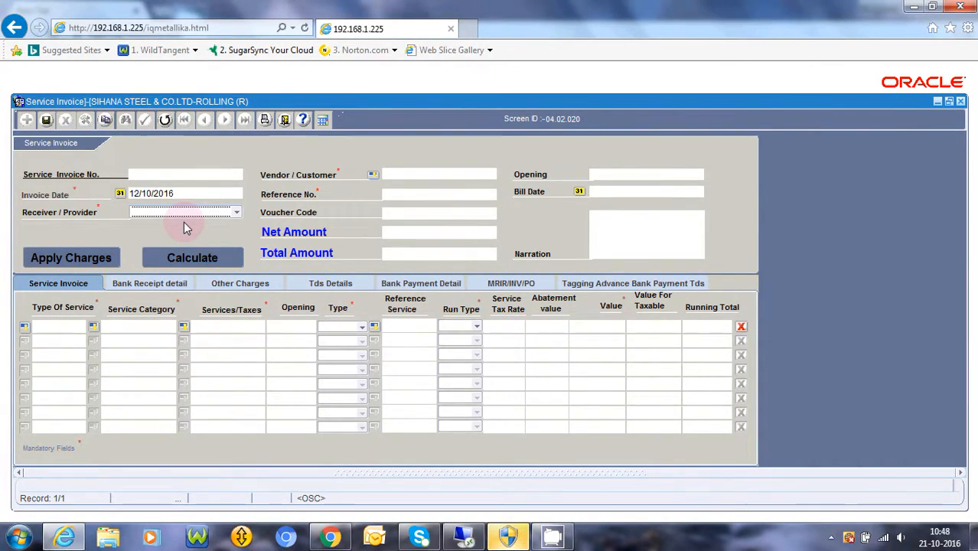
click(237, 213)
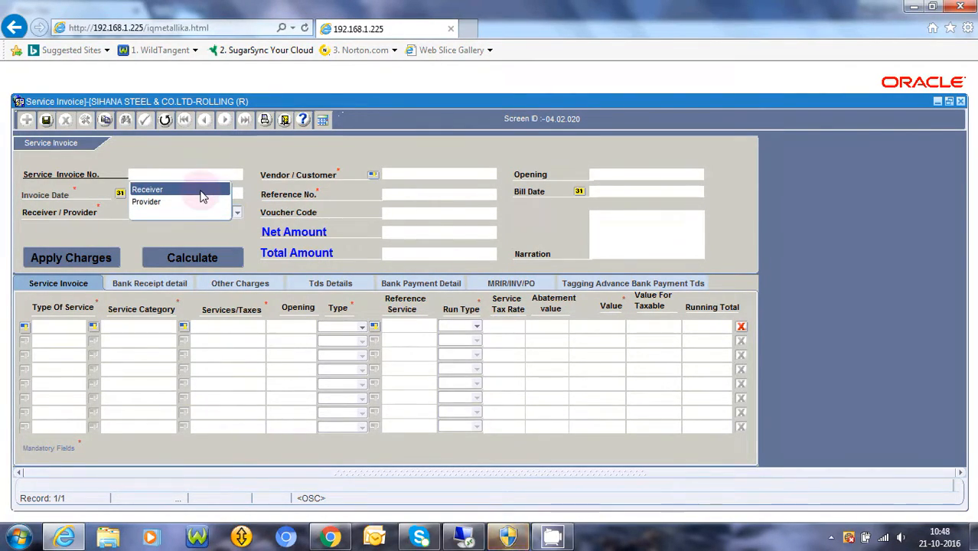
click(203, 191)
Step: Search the account list for outlook consulting and choose Outlook Consulting as the invoice's vendor/customer
key(Tab)
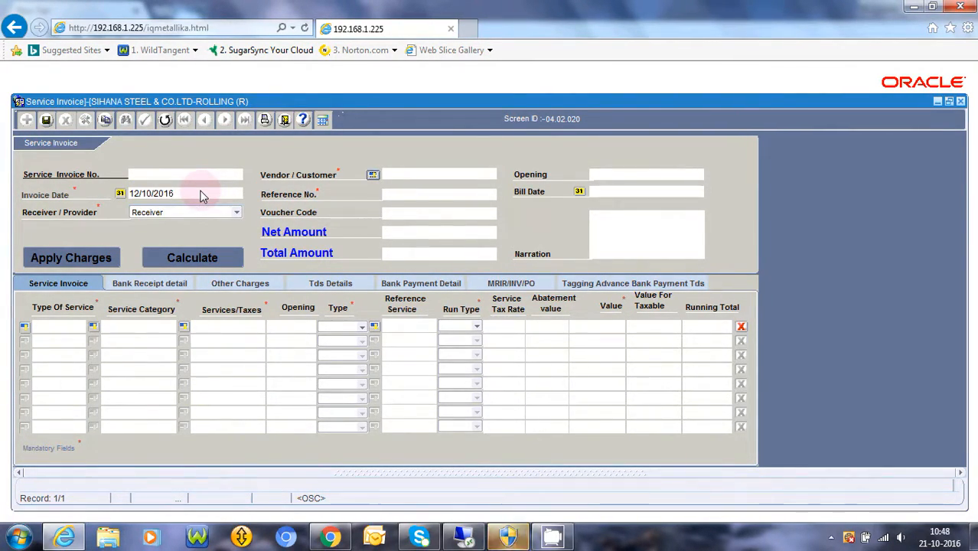
key(Return)
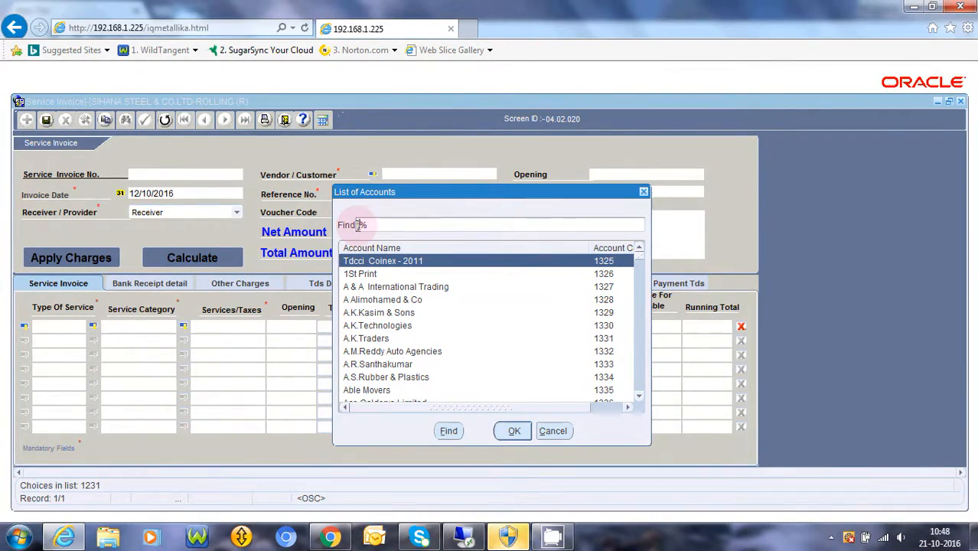
text(a)
key(BackSpace)
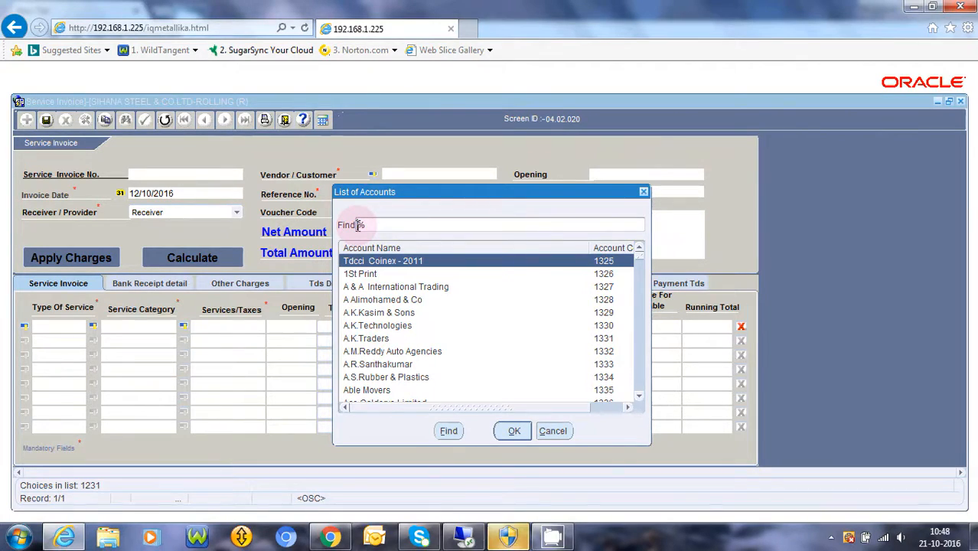
text(Outlook)
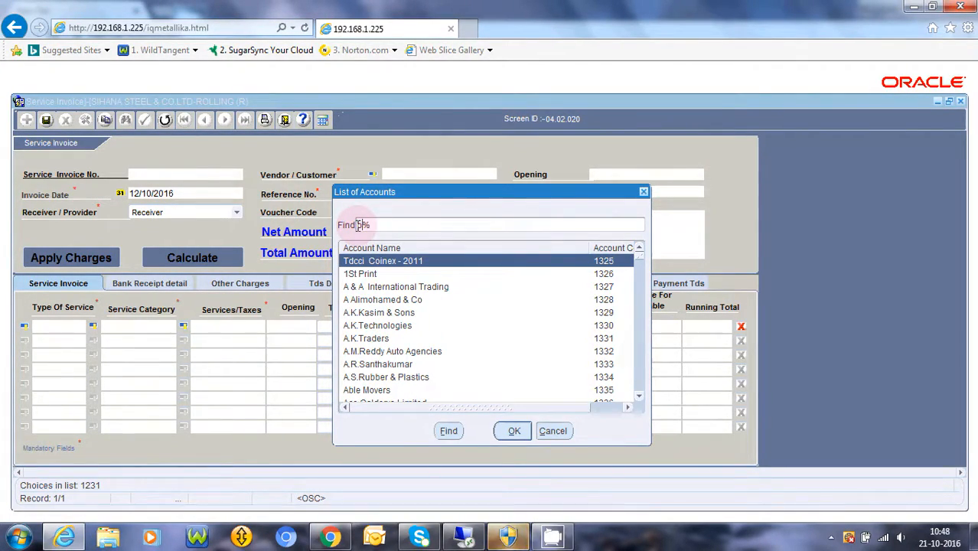
text( cons)
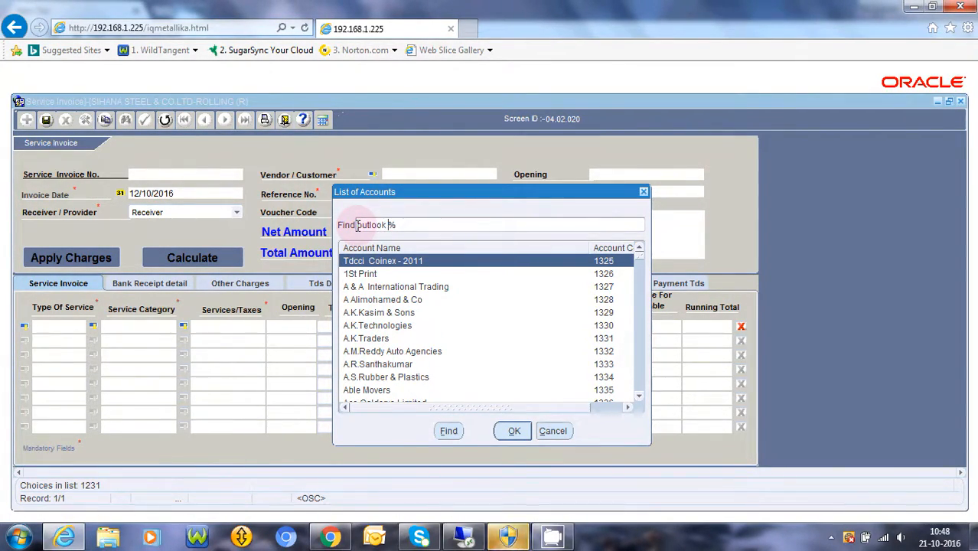
text(ulting)
key(Return)
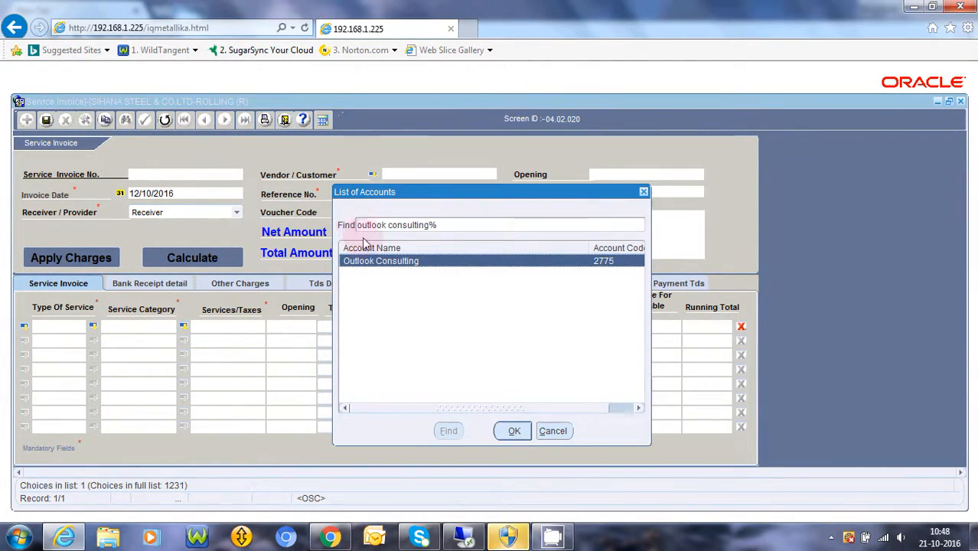
key(Return)
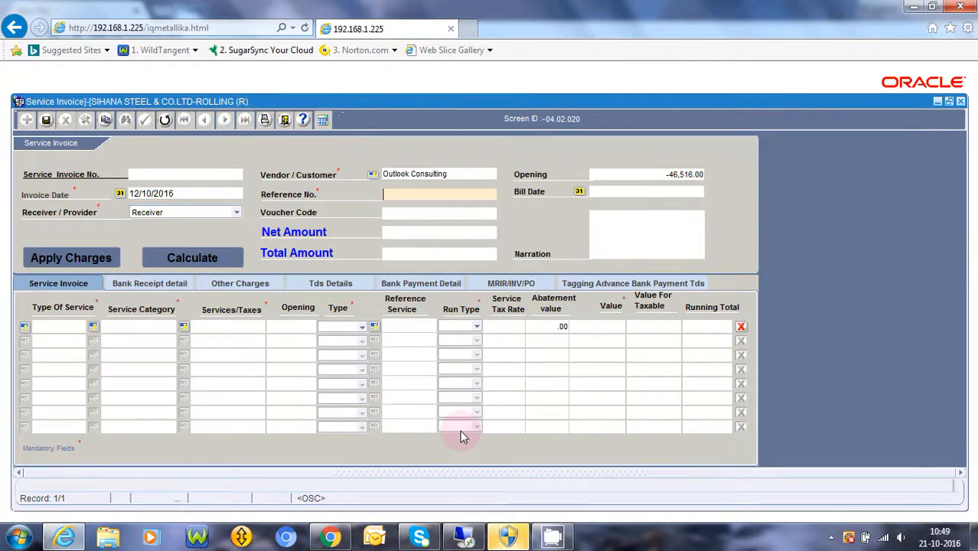
Step: Browse the list of accounts and set the vendor/customer to Tdcci Coinex - 2011
click(373, 174)
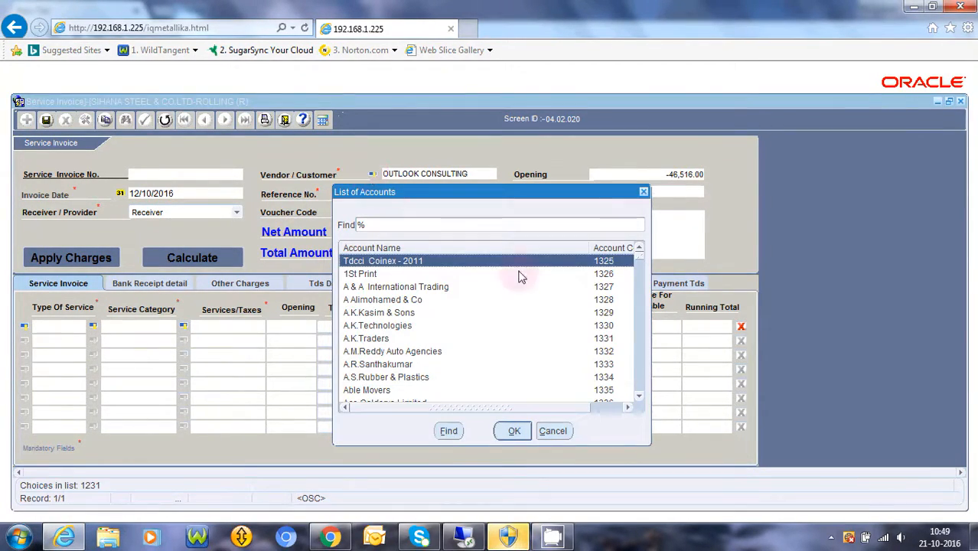
drag(641, 258, 641, 285)
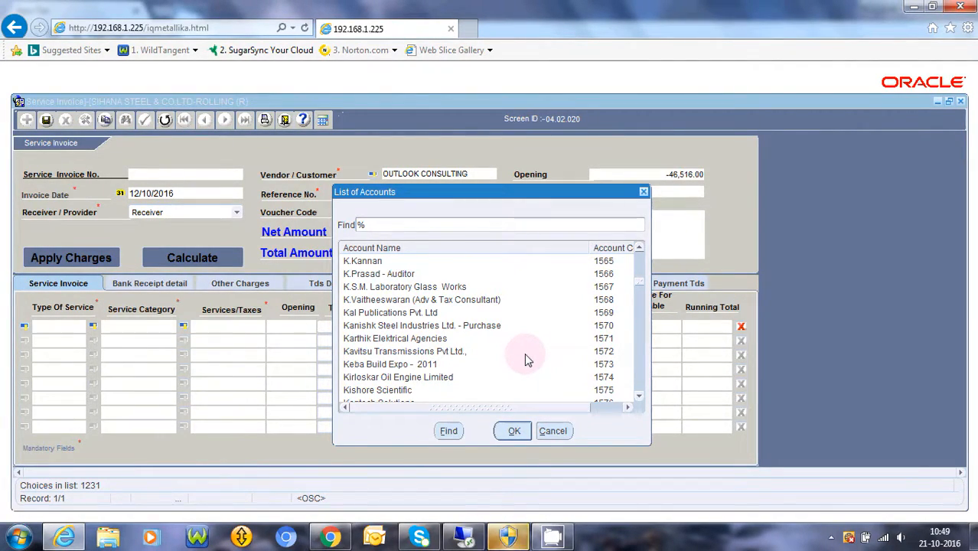
click(514, 431)
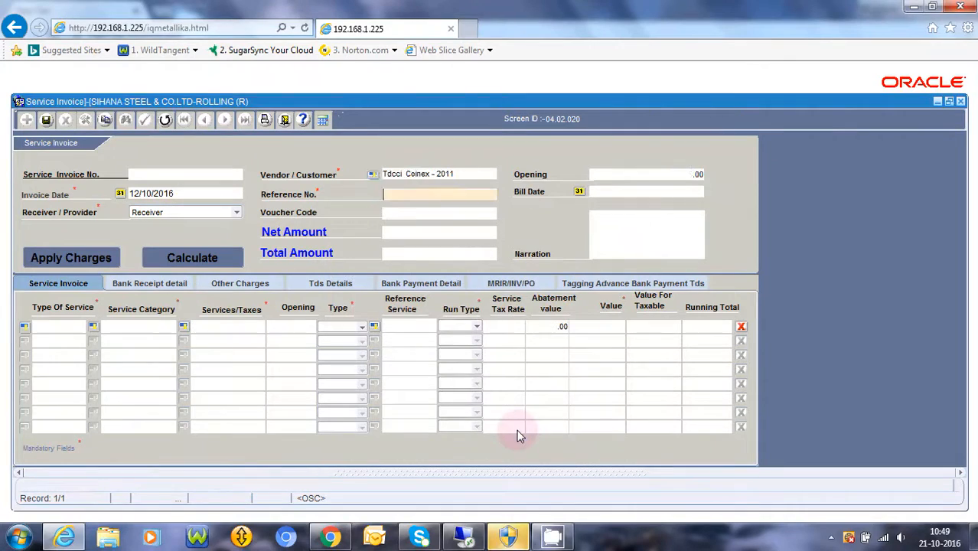
Step: Filter the account list by outlook and change the vendor/customer back to Outlook Consulting
click(375, 174)
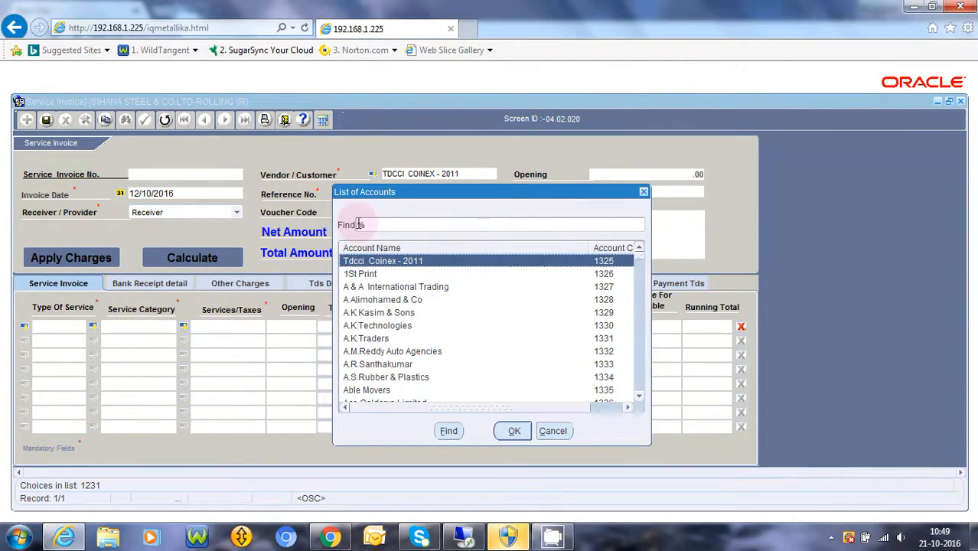
text(outlook)
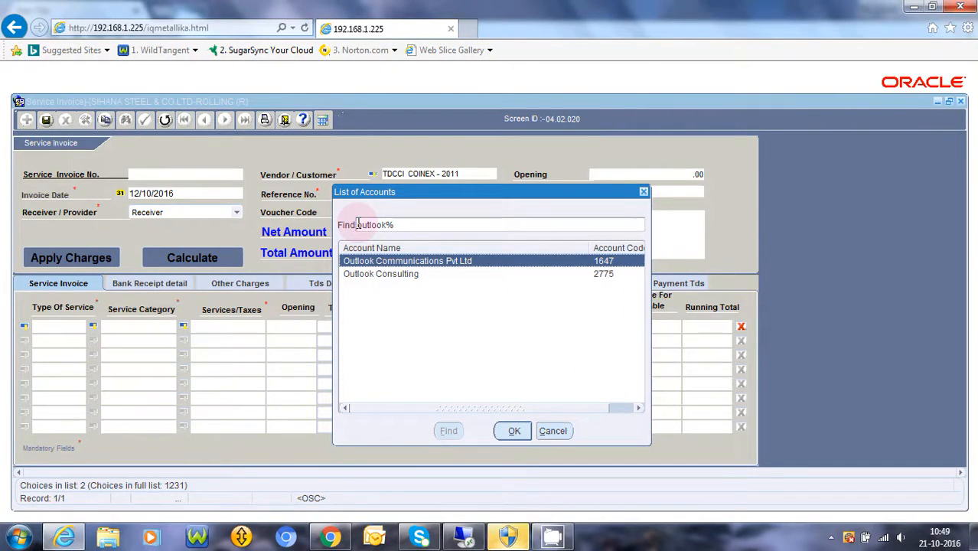
click(363, 275)
double_click(363, 275)
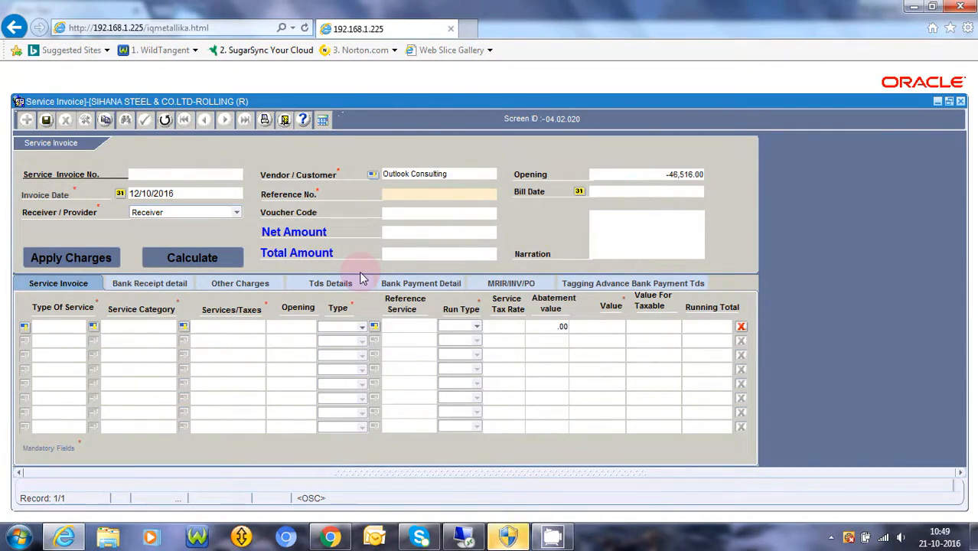
Step: Enter 074678 as the invoice's reference number and set the bill date to 13/10/2016
text(074678)
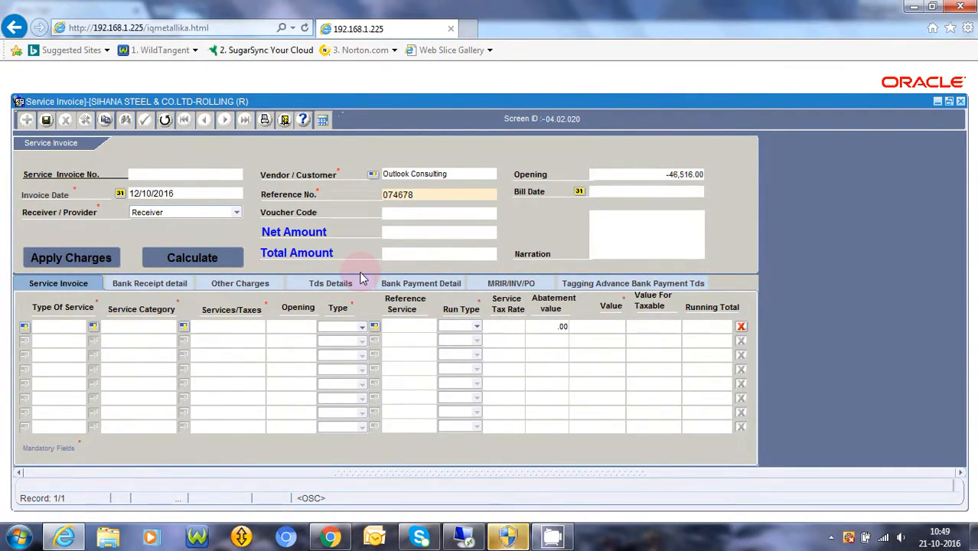
key(Tab)
key(Return)
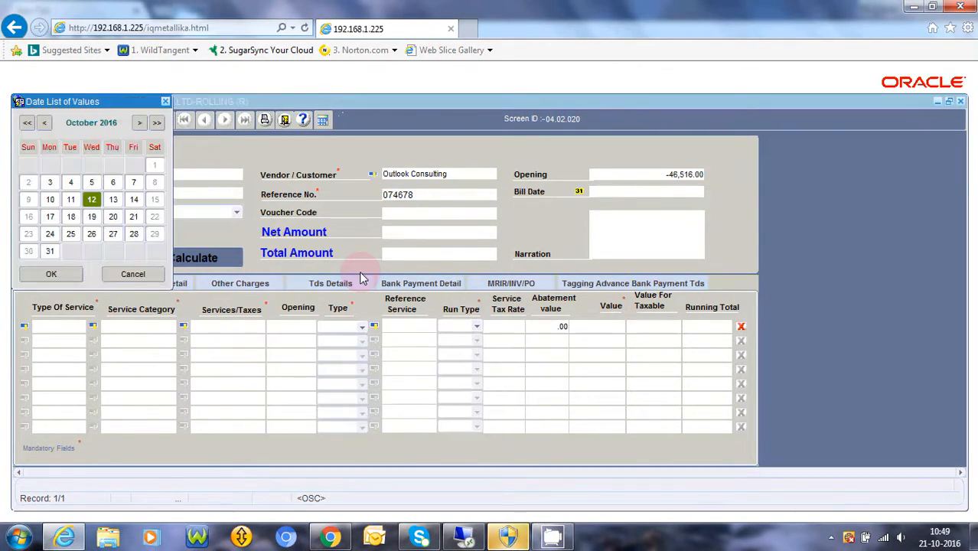
click(113, 201)
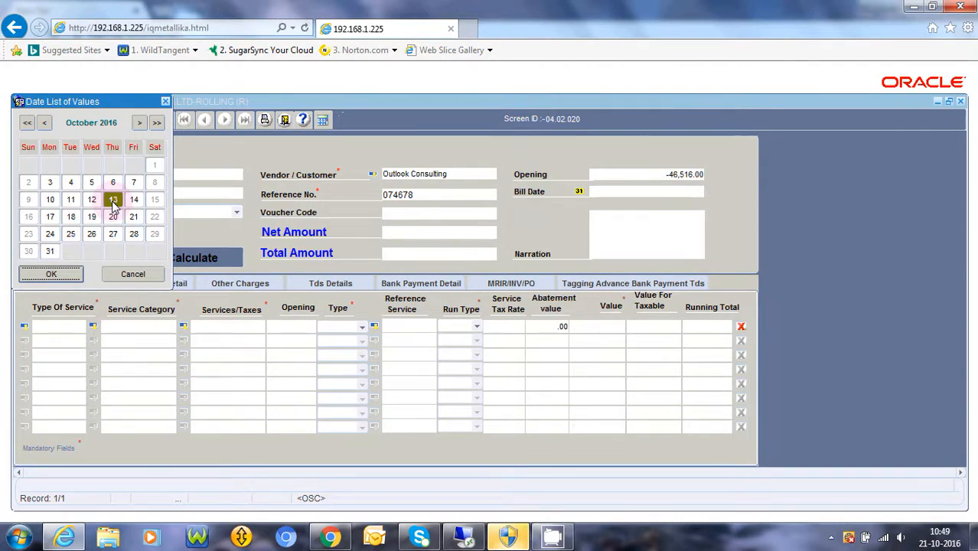
click(50, 273)
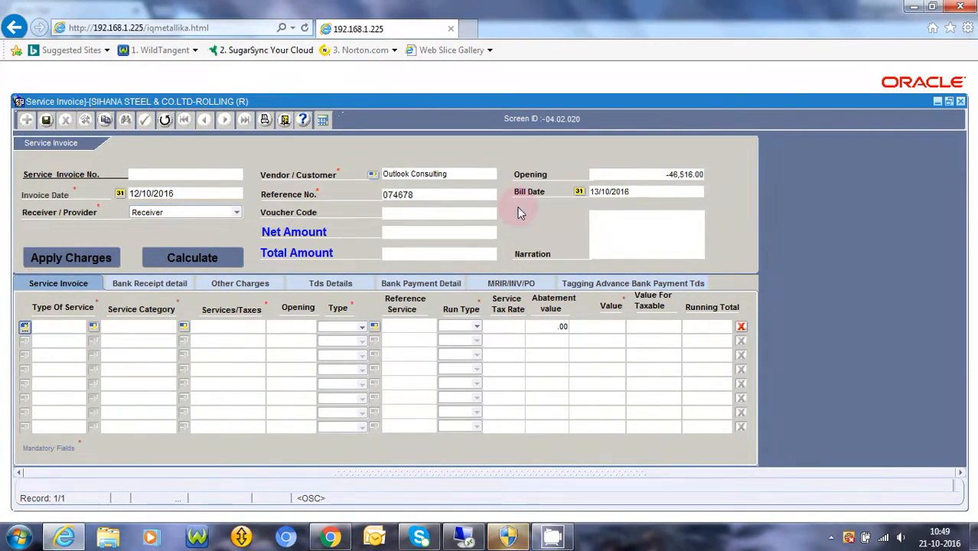
Step: Set the first service line's type of service to Taxable
click(390, 327)
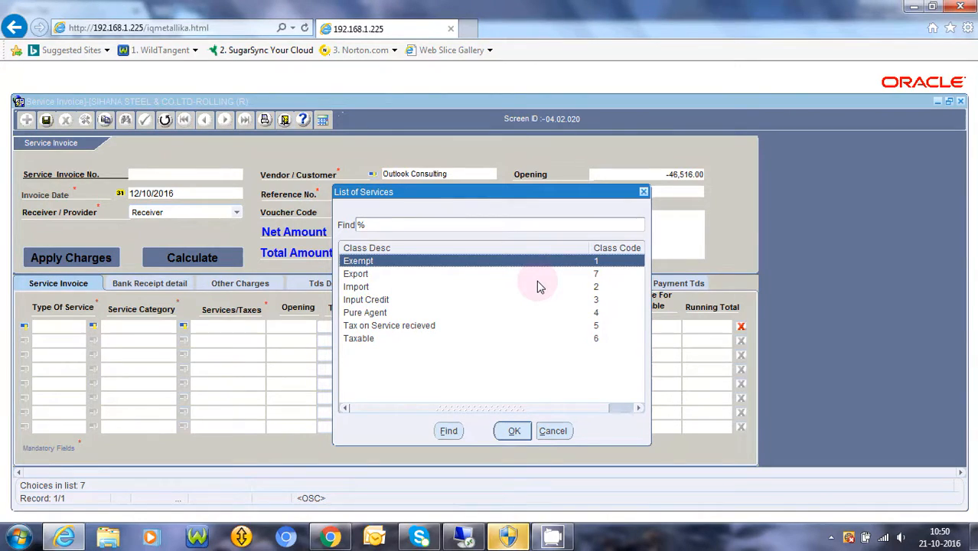
click(360, 339)
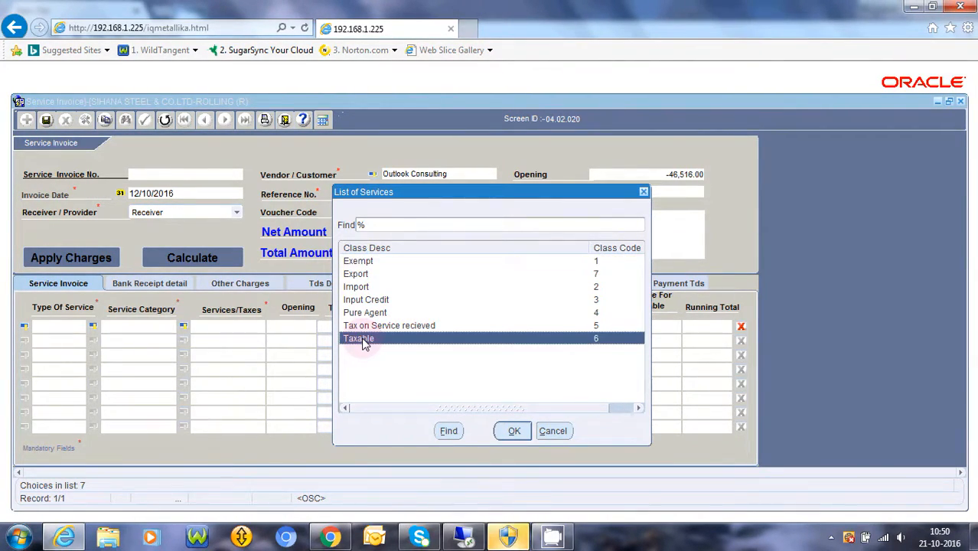
double_click(364, 341)
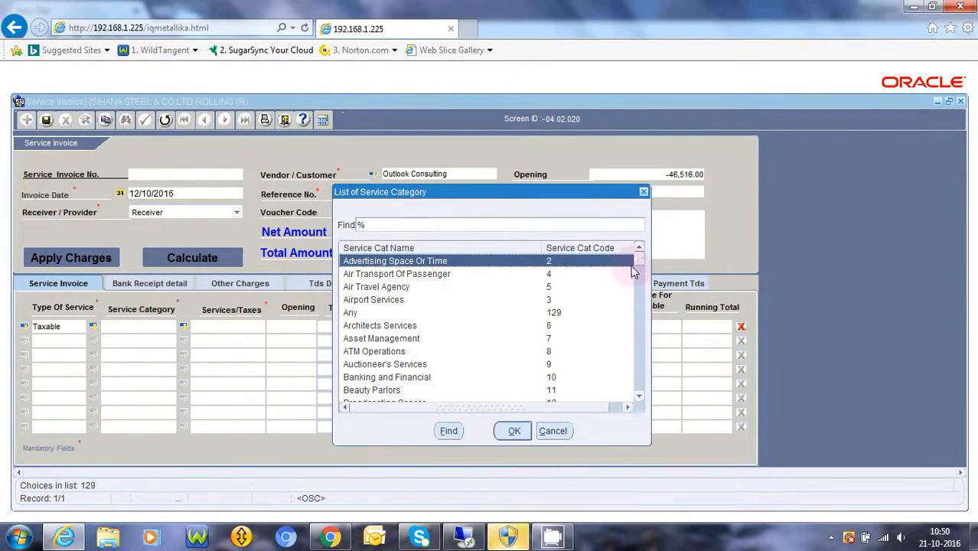
Step: Search the service categories for business and set the line's category to Business Auxiliary Services
drag(640, 262, 646, 317)
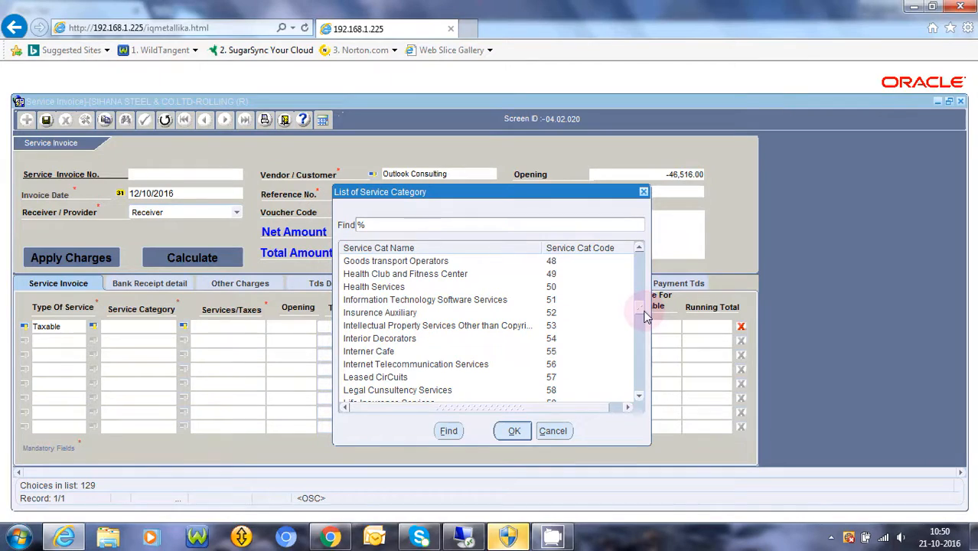
click(359, 225)
text(business)
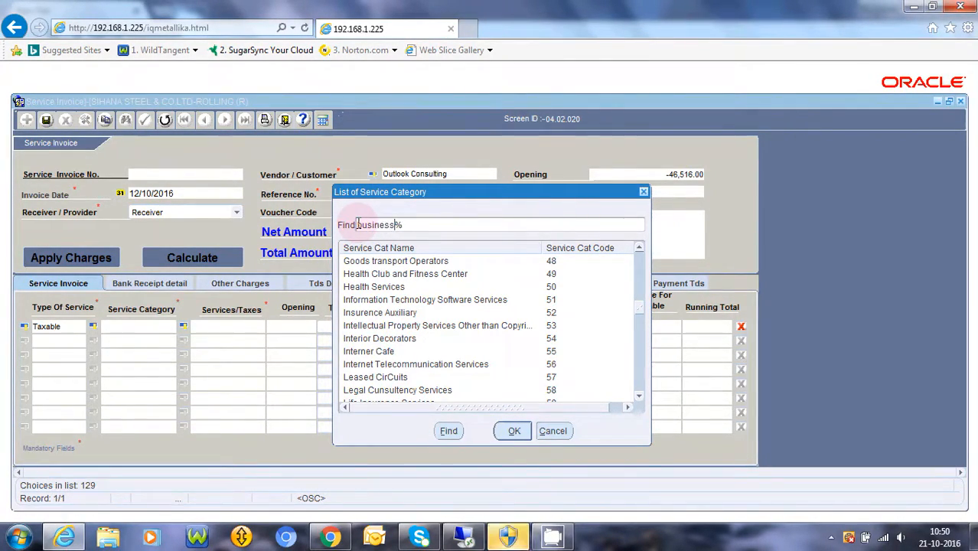
key(Return)
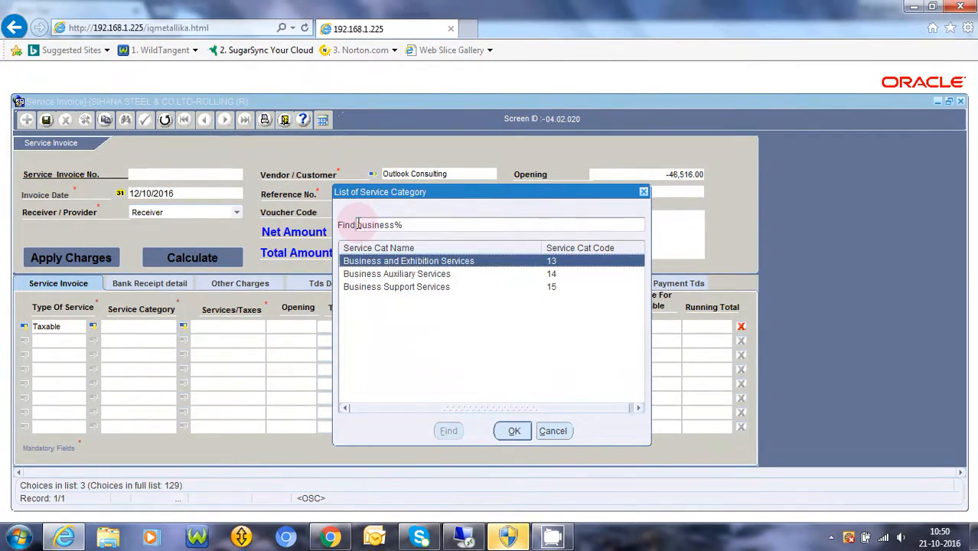
click(416, 277)
click(513, 430)
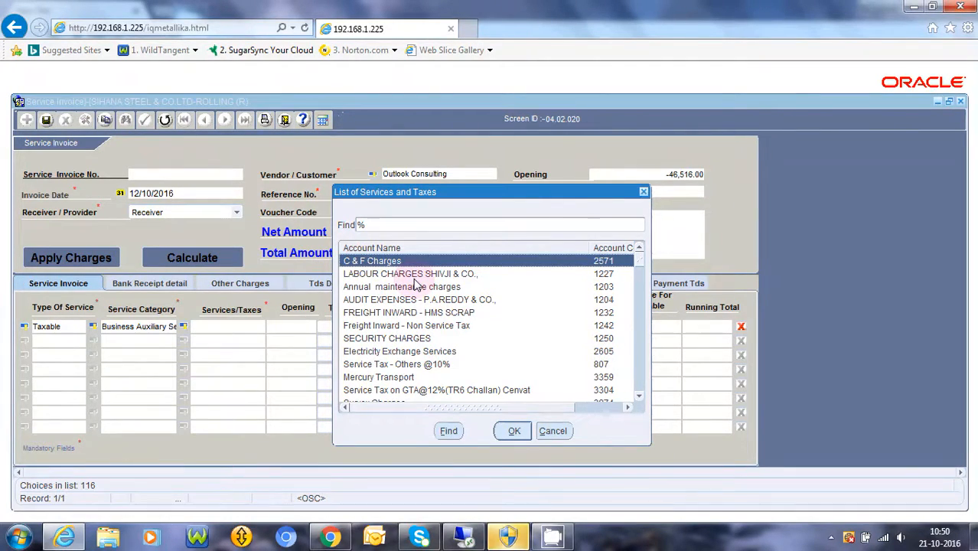
Step: Search the services and taxes for professional and assign PROFESSIONAL CHARGES to the service line
click(358, 224)
text(pt)
key(BackSpace)
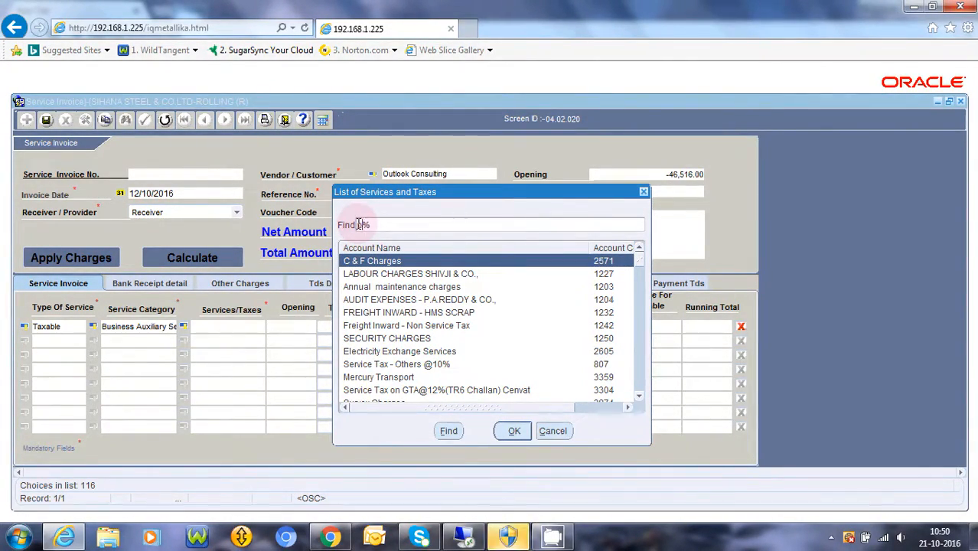
text(rofessional)
key(Return)
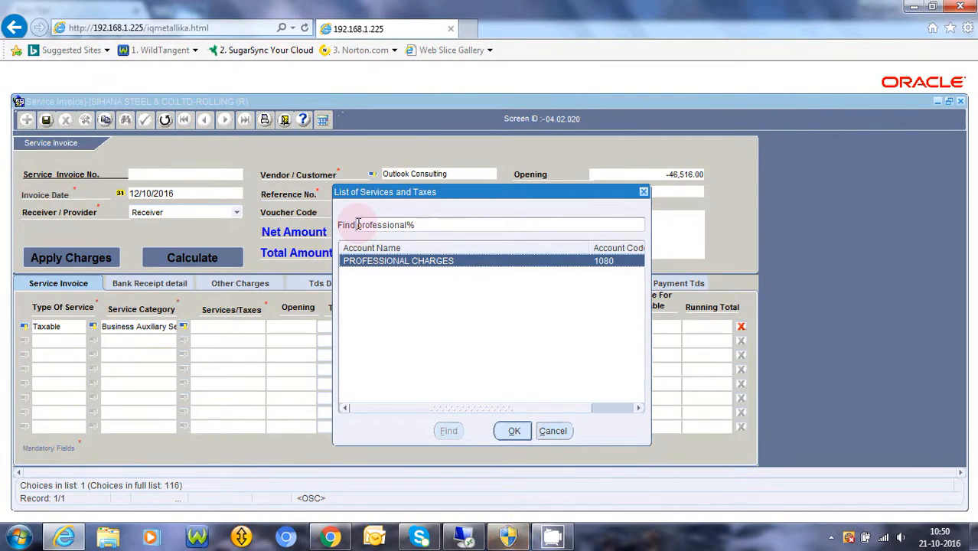
double_click(384, 262)
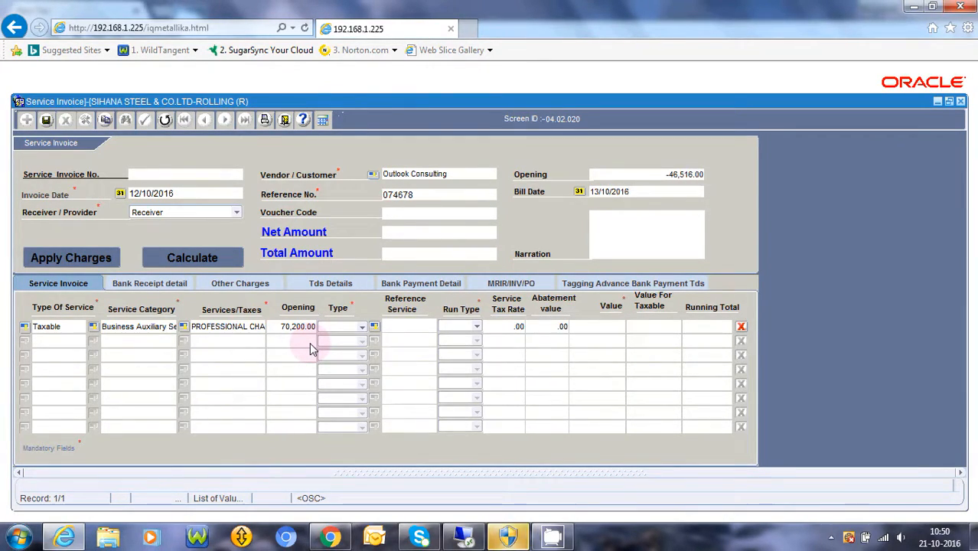
Step: Set the professional charges line's type to Percentage and its run type to Amount
click(364, 327)
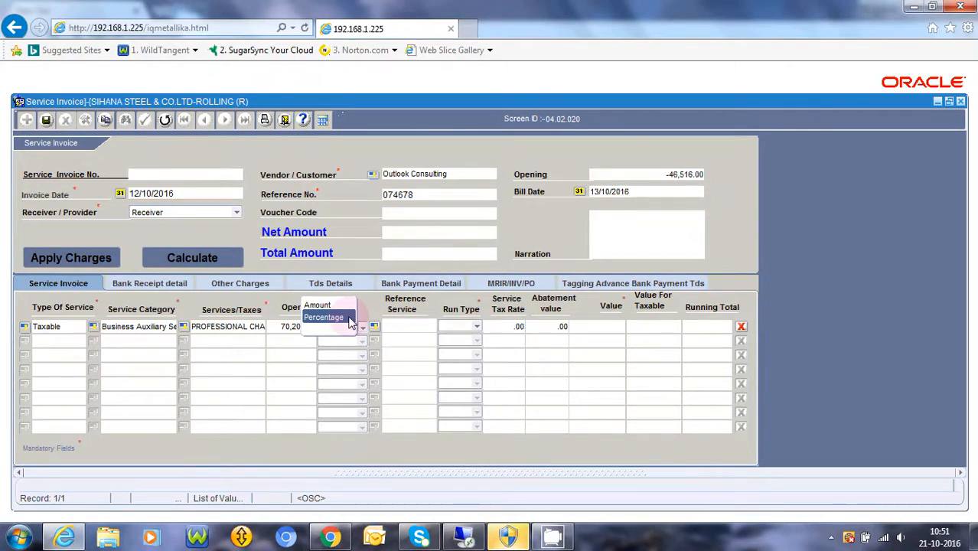
click(325, 317)
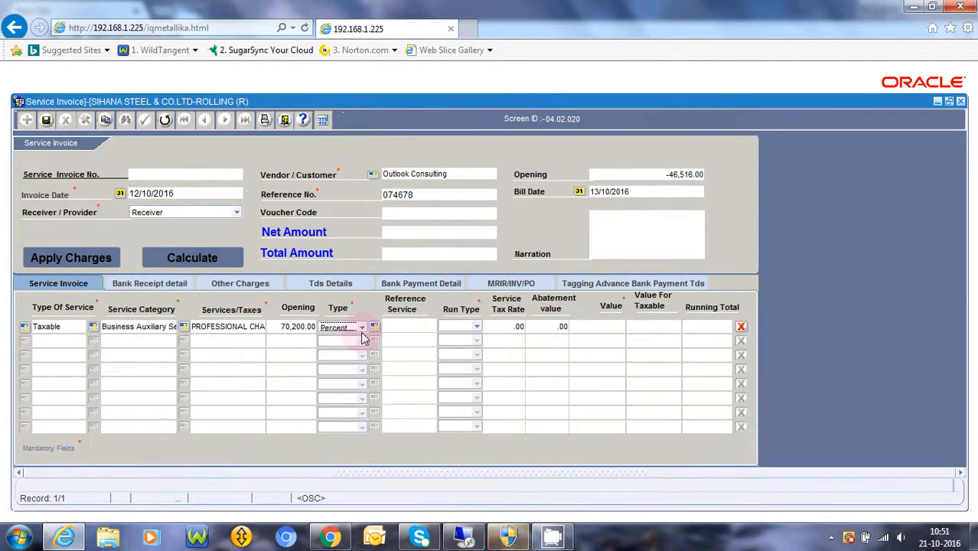
key(Tab)
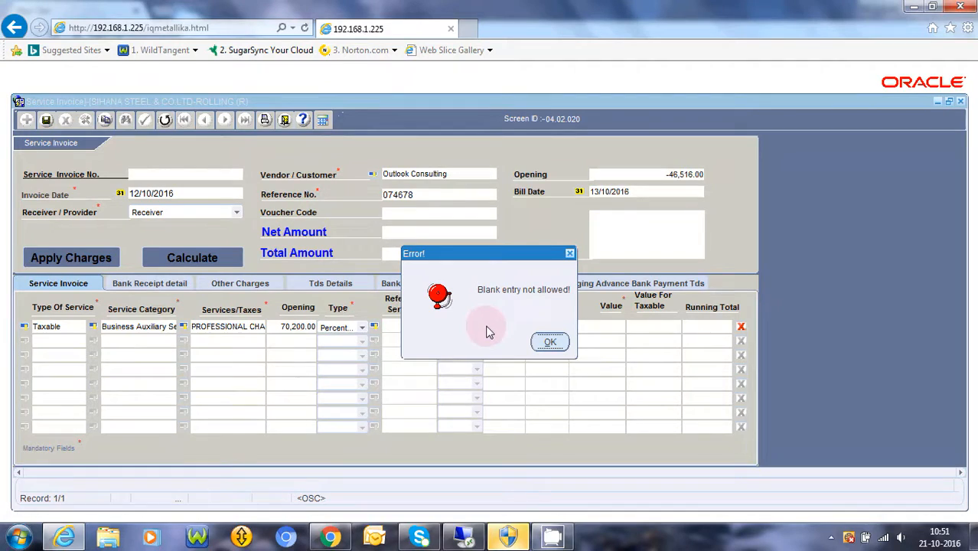
click(548, 341)
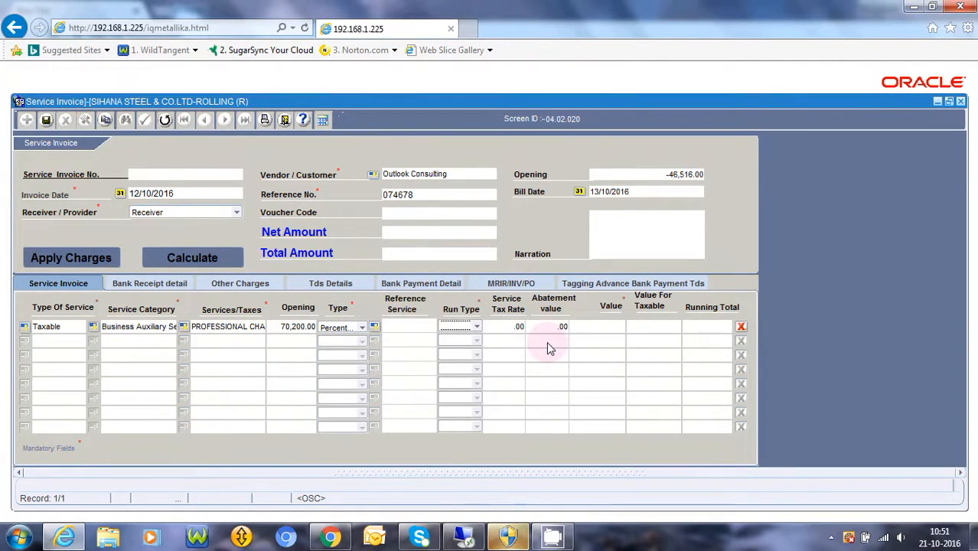
click(475, 326)
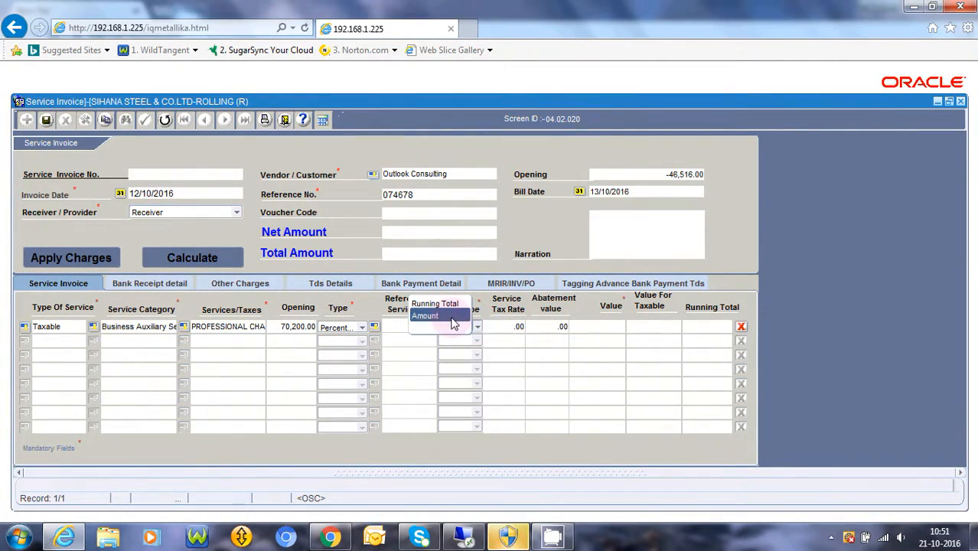
click(453, 316)
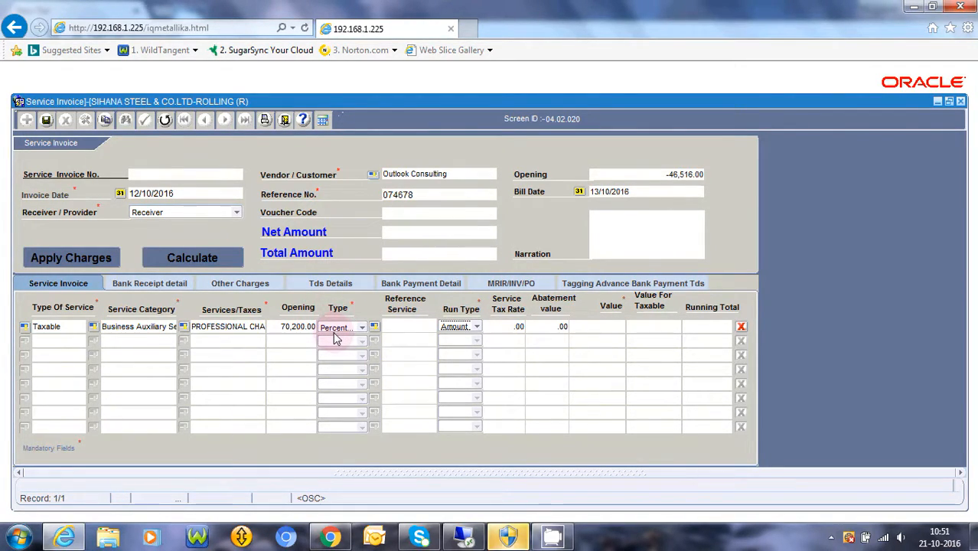
click(442, 325)
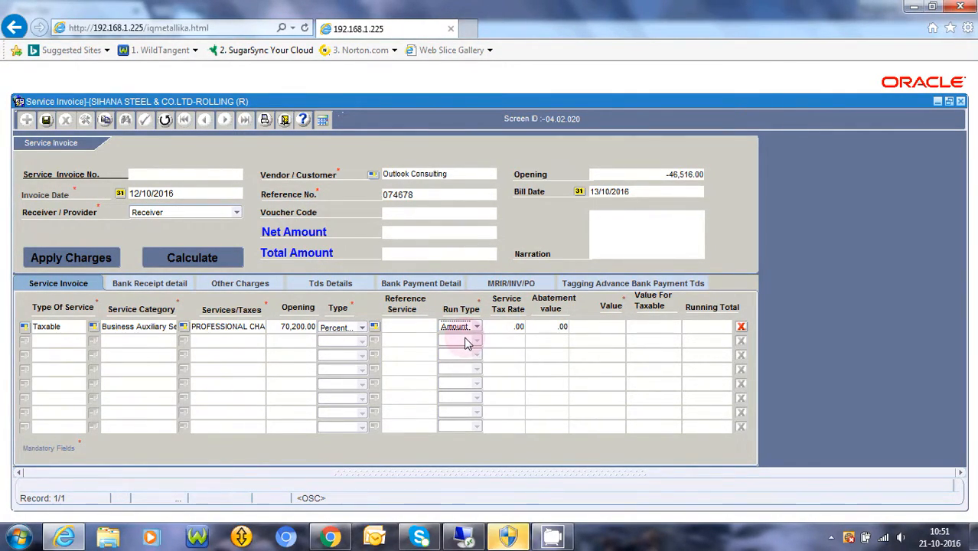
Step: Enter 46000 as the professional charges line's value and apply the tax charges to the invoice
click(519, 327)
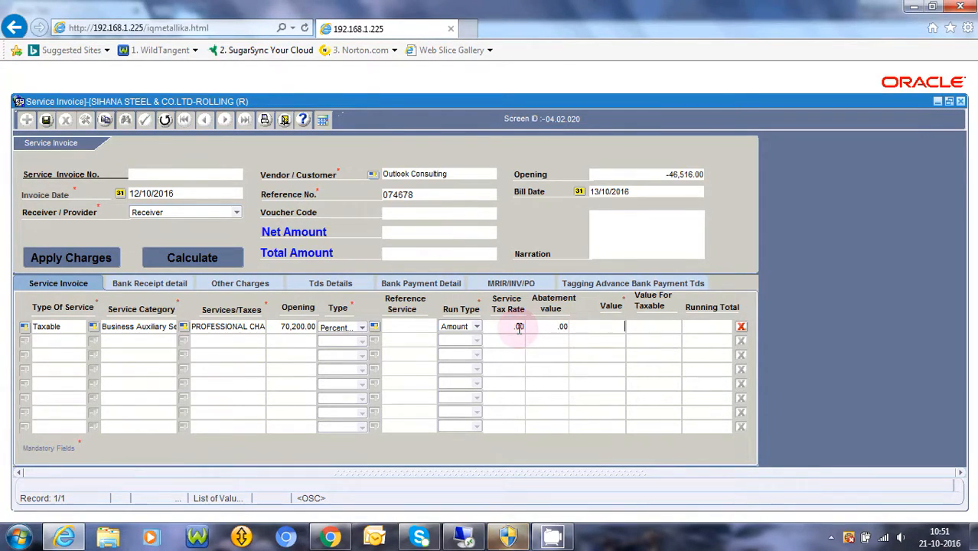
key(Tab)
key(Tab)
text(46000)
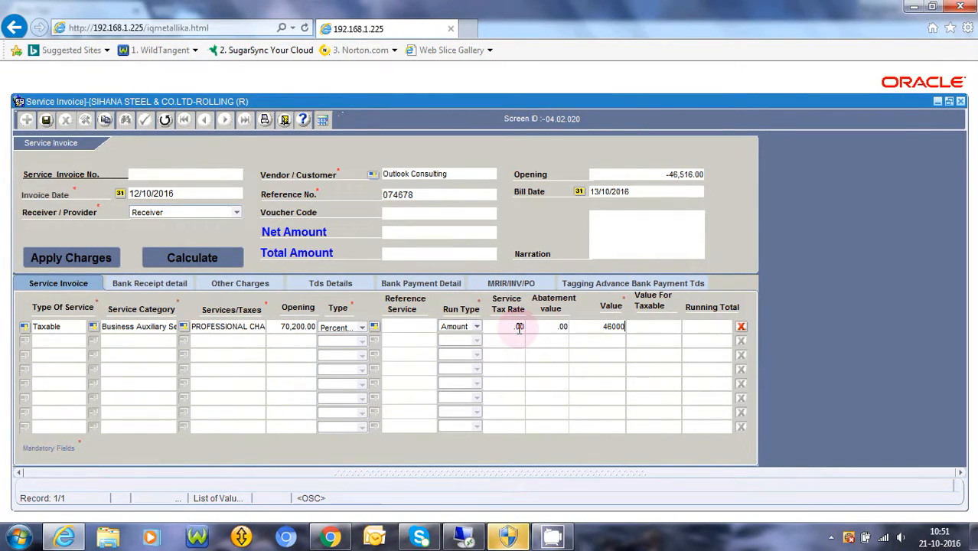
key(Tab)
key(Return)
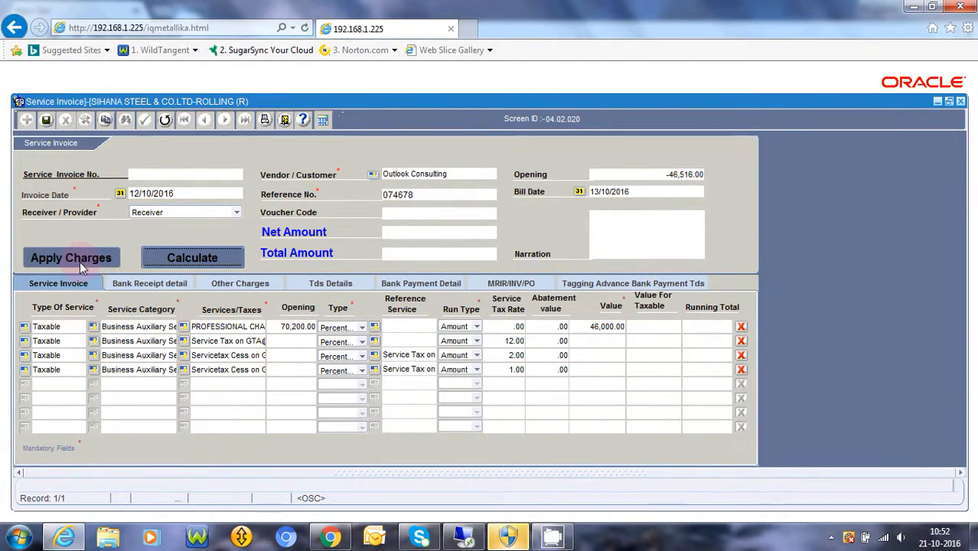
Step: Calculate the invoice's net and total amounts and save the record
click(174, 260)
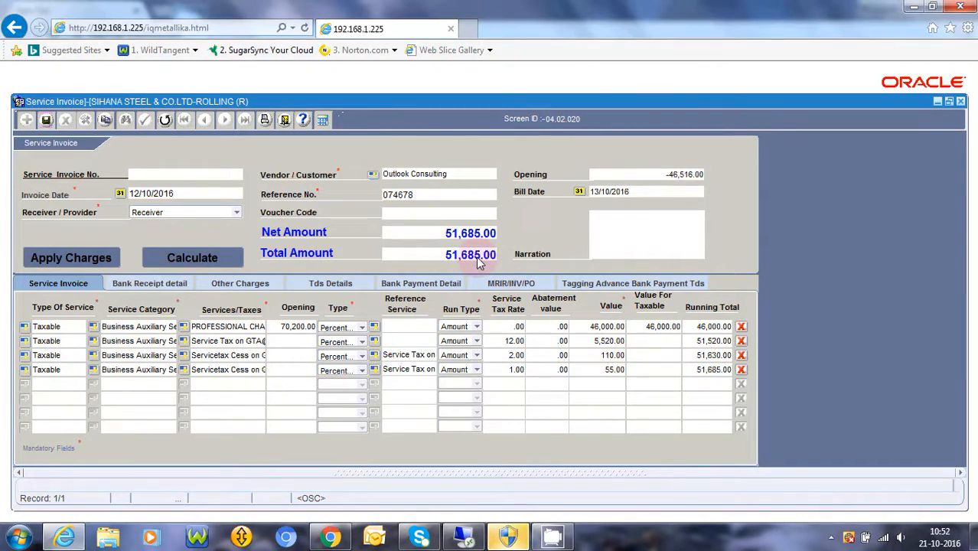
click(46, 122)
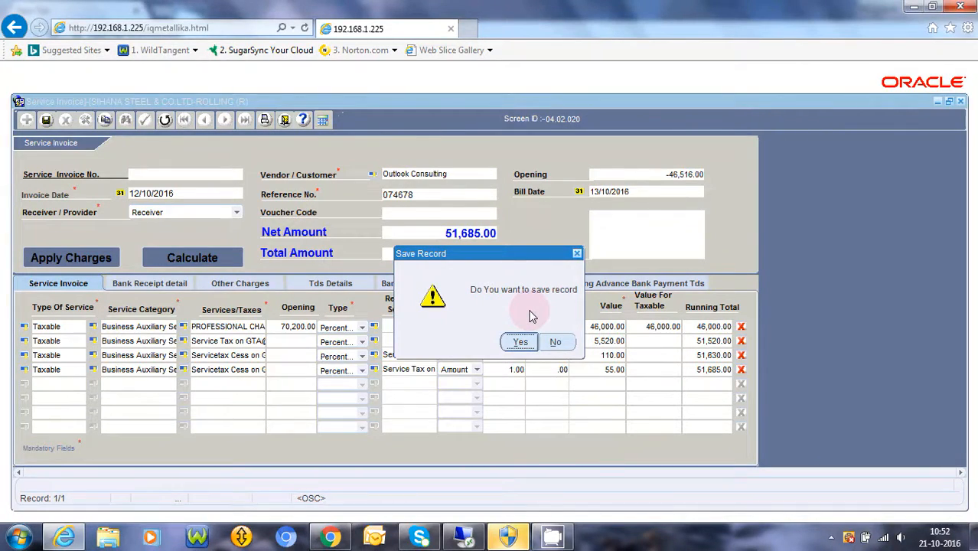
key(Return)
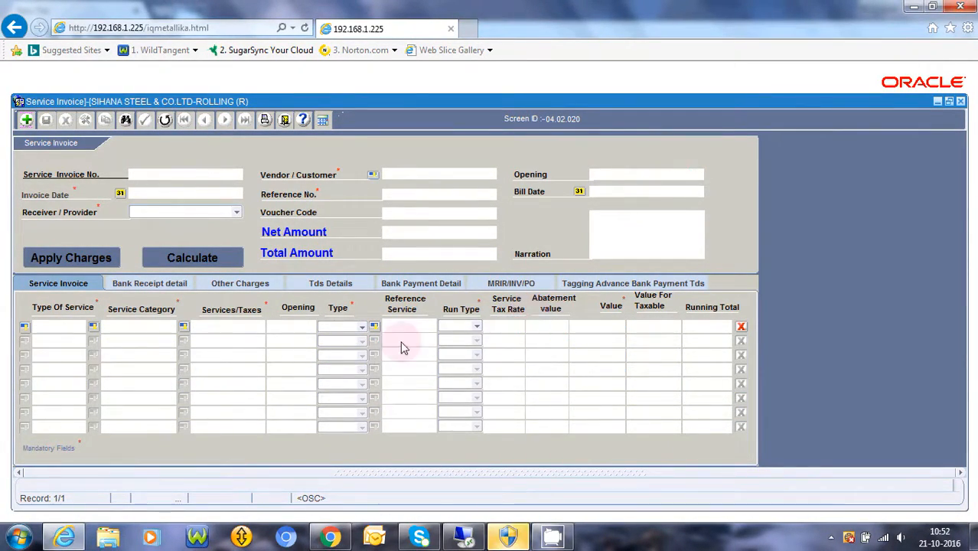